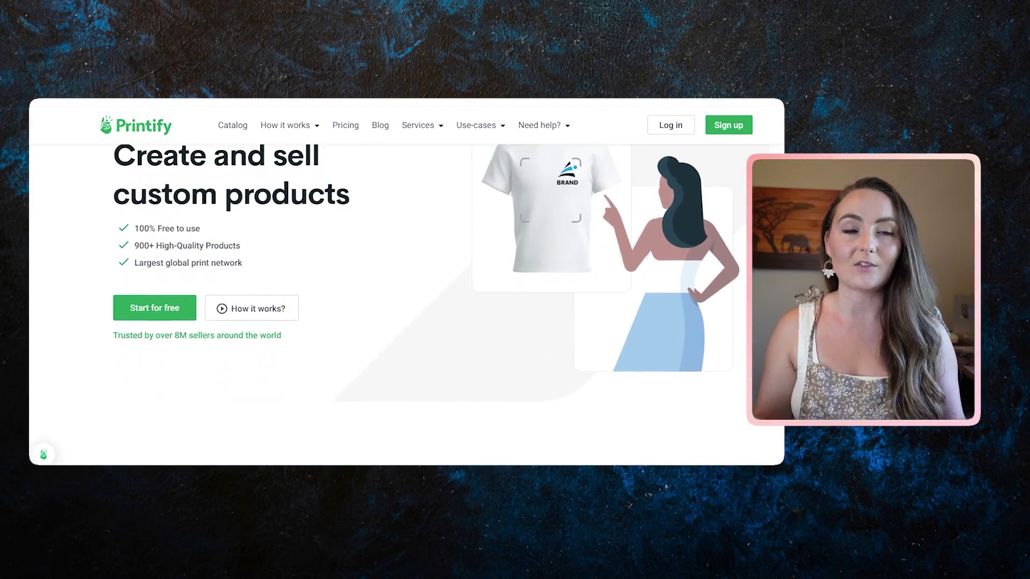
Scroll down the Printify homepage to browse its features
scroll(406, 306, "down", 3)
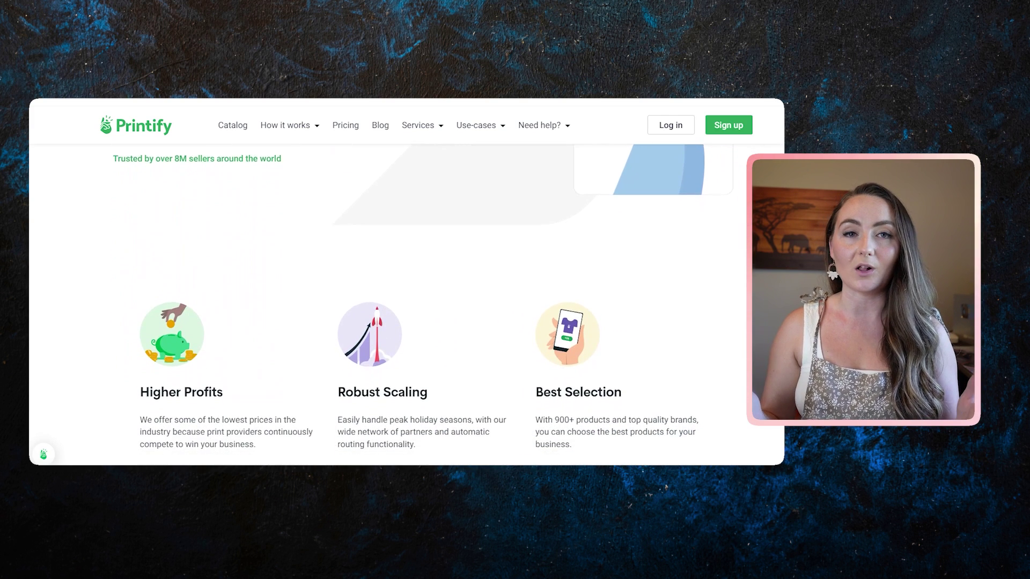
scroll(406, 306, "down", 4)
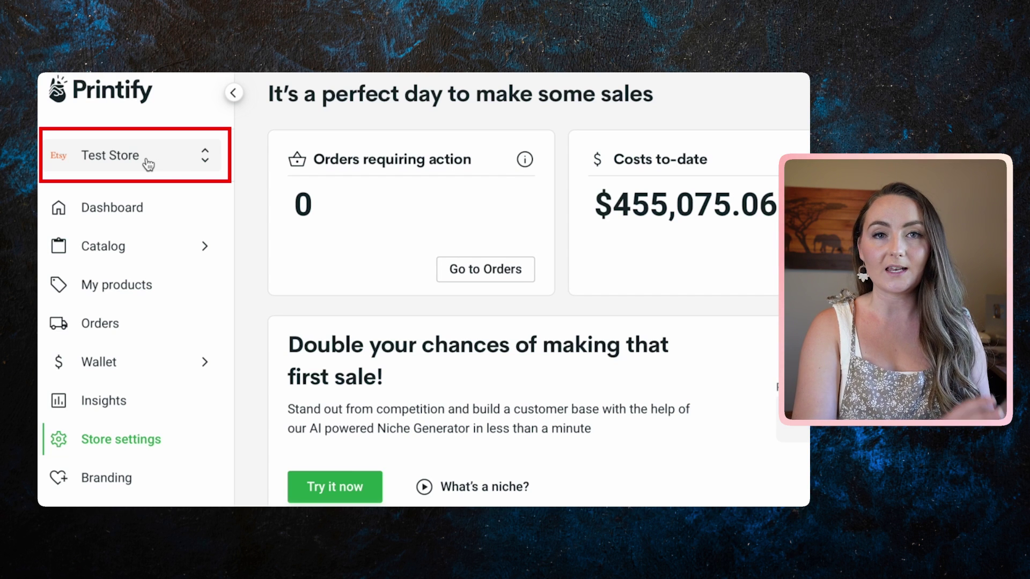
Choose Add a new store from the store list next to Test Store
left_click(145, 158)
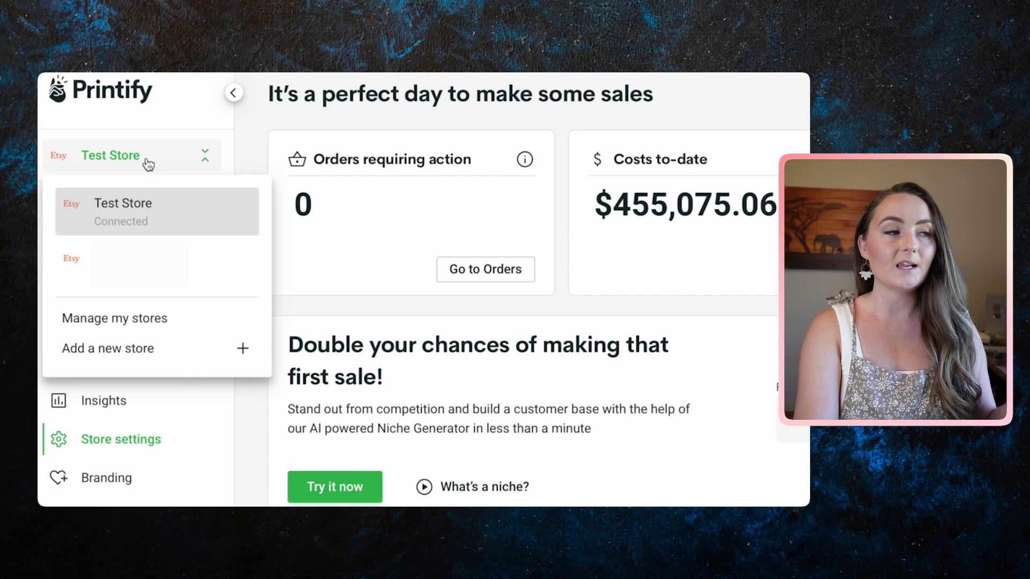
left_click(111, 351)
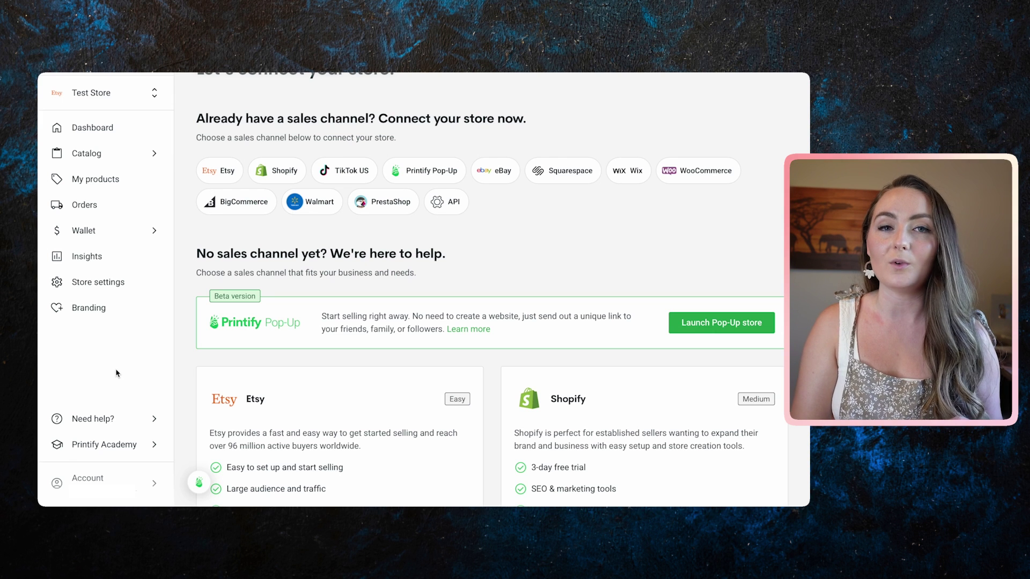
Open My account from the Account menu and review the business, contact and address fields
left_click(91, 480)
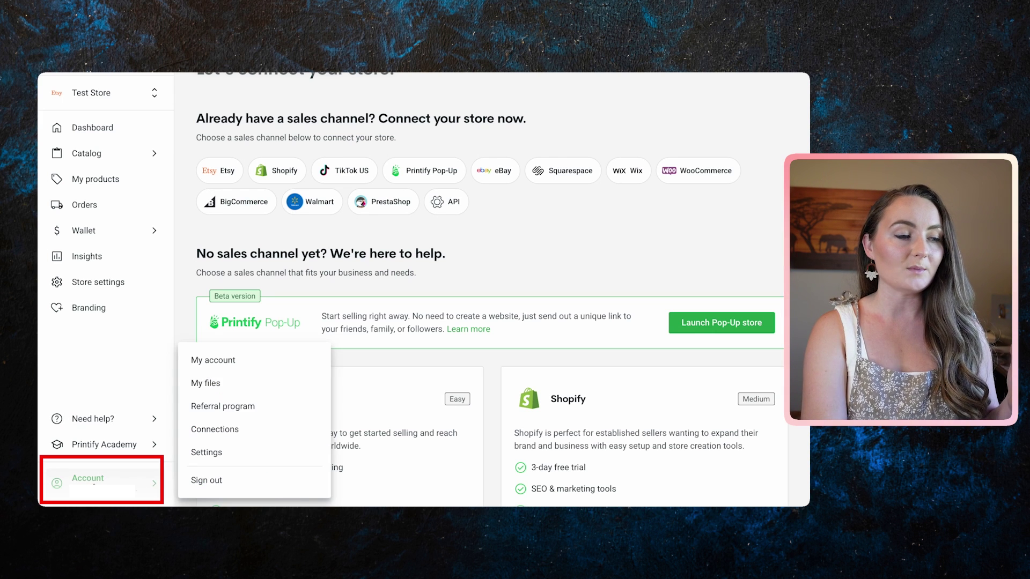
left_click(215, 361)
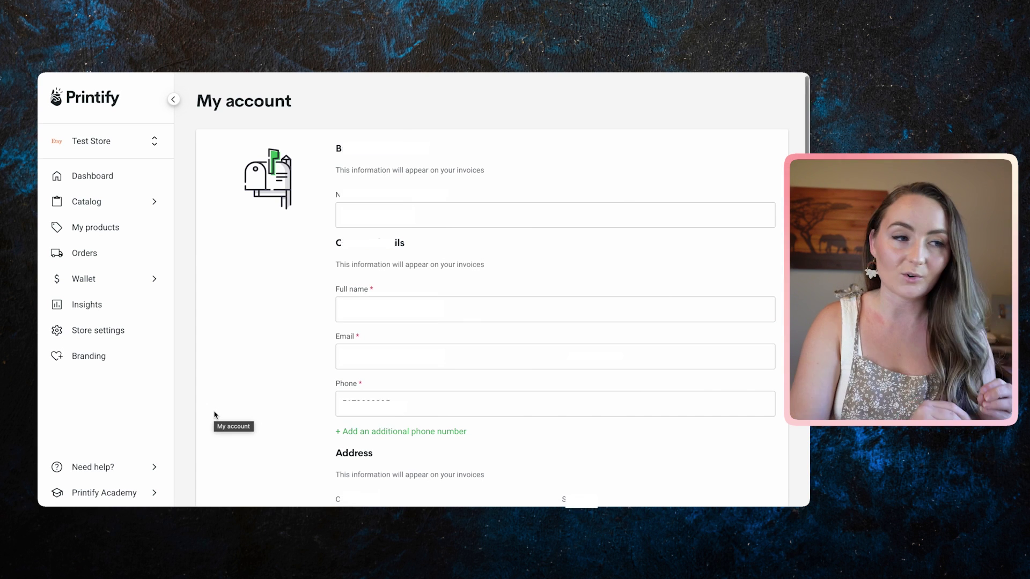
scroll(214, 414, "down", 4)
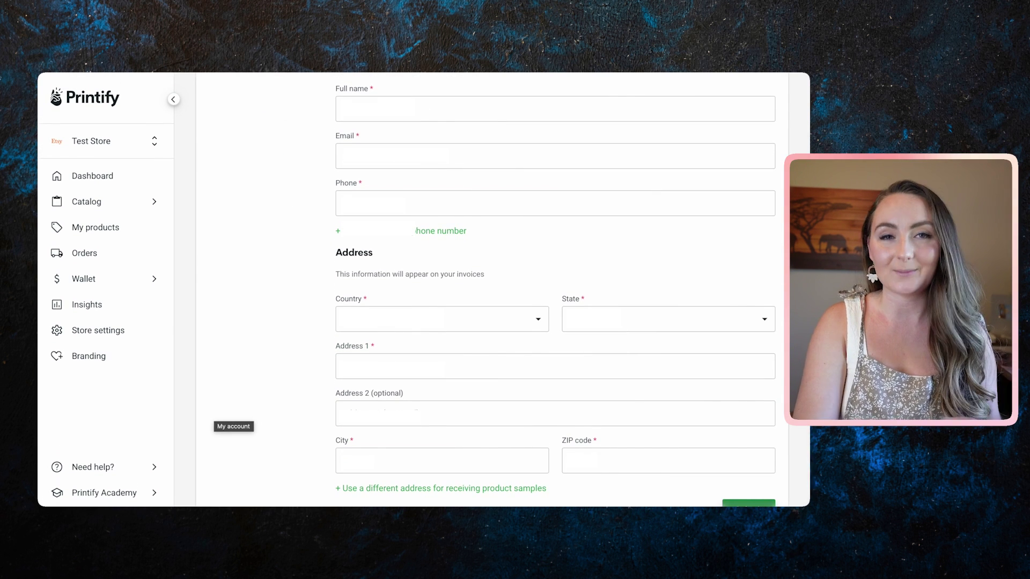
scroll(324, 360, "up", 4)
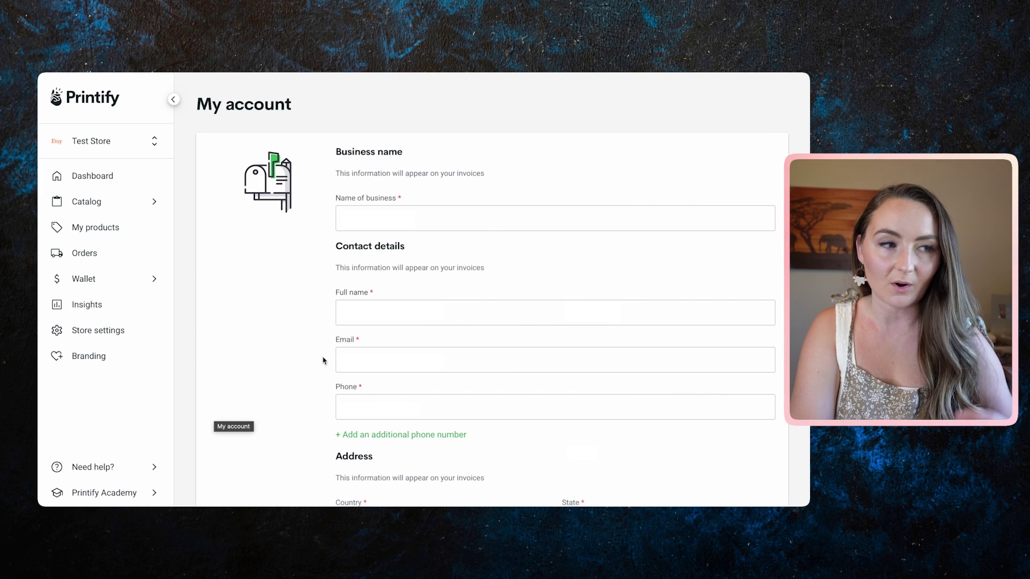
View the store's Ship from address settings, left on Printify default
left_click(112, 338)
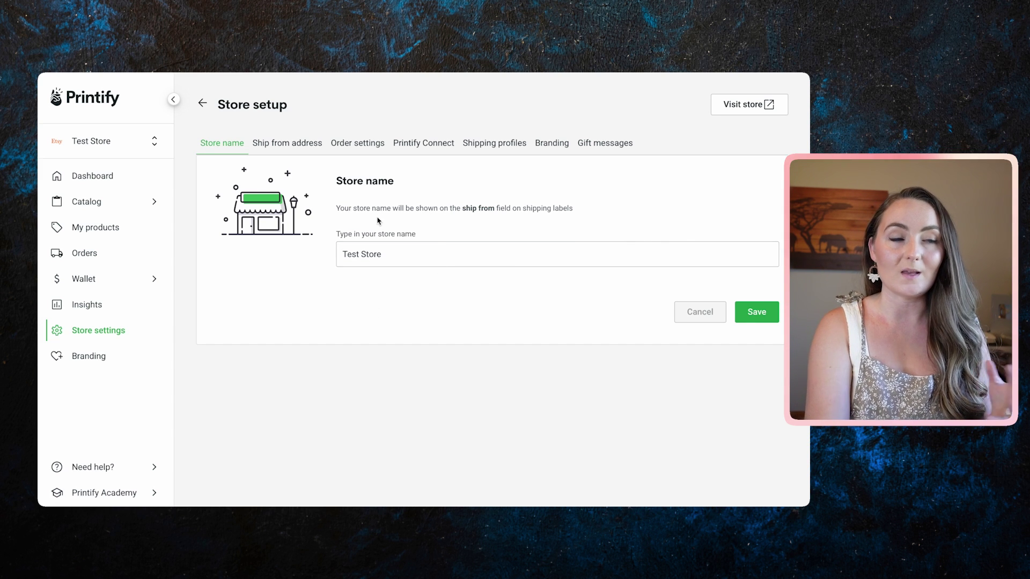
left_click(274, 143)
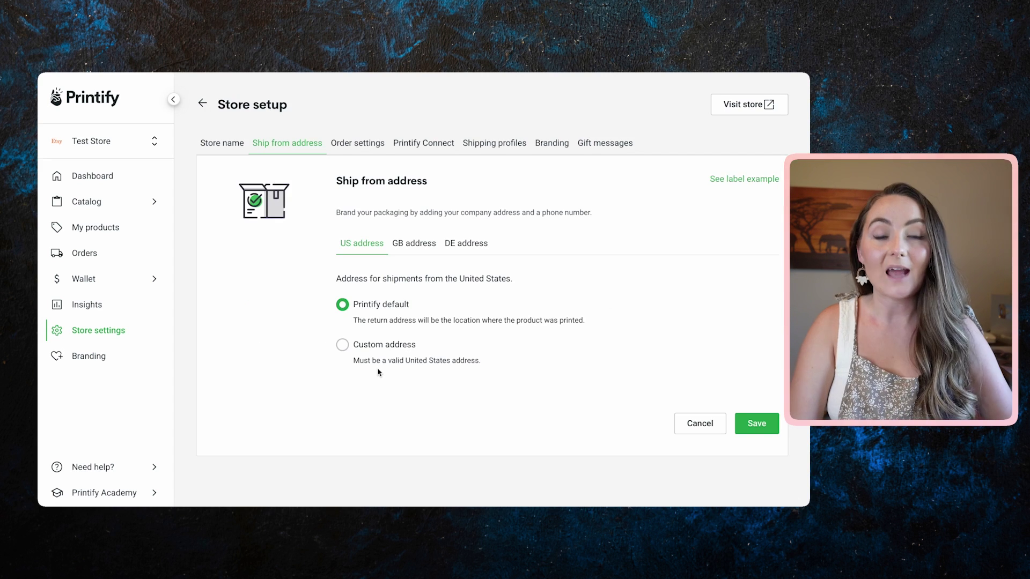
Review the Order settings tab, with approval automatic at 10:00 AM daily
left_click(357, 144)
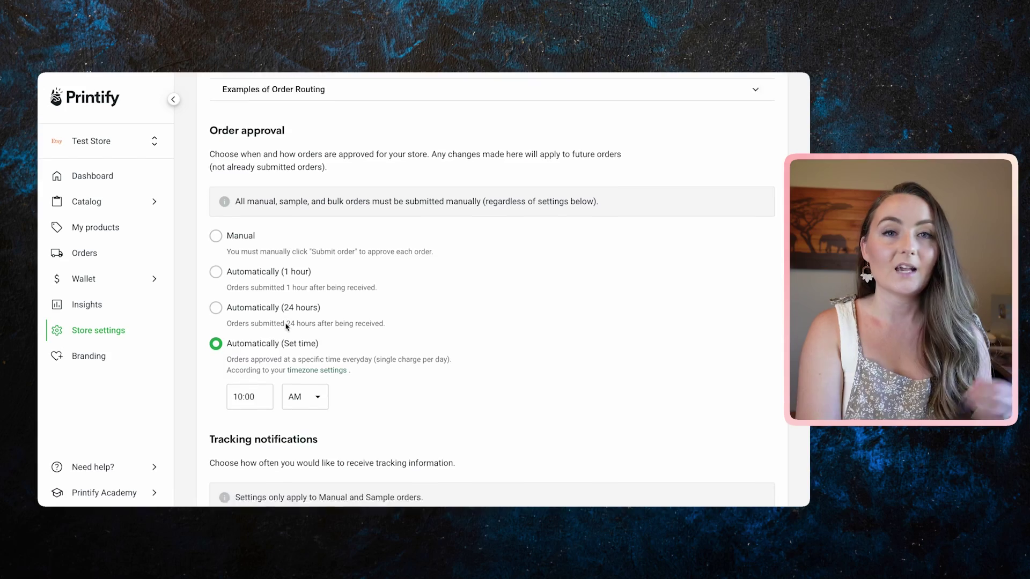
Save the order settings with daily 10:00 AM automatic approval
scroll(285, 326, "down", 4)
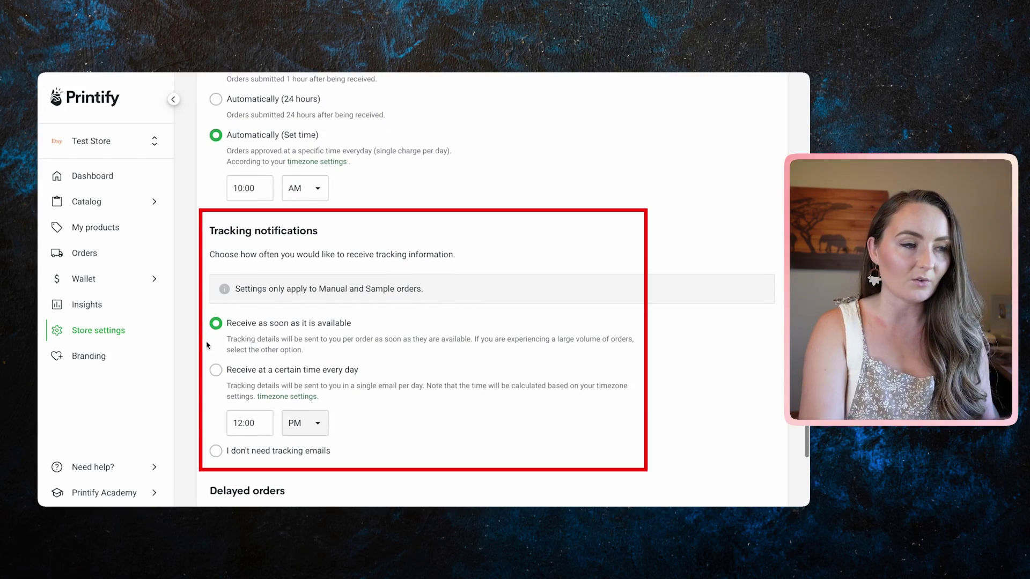
scroll(501, 352, "down", 5)
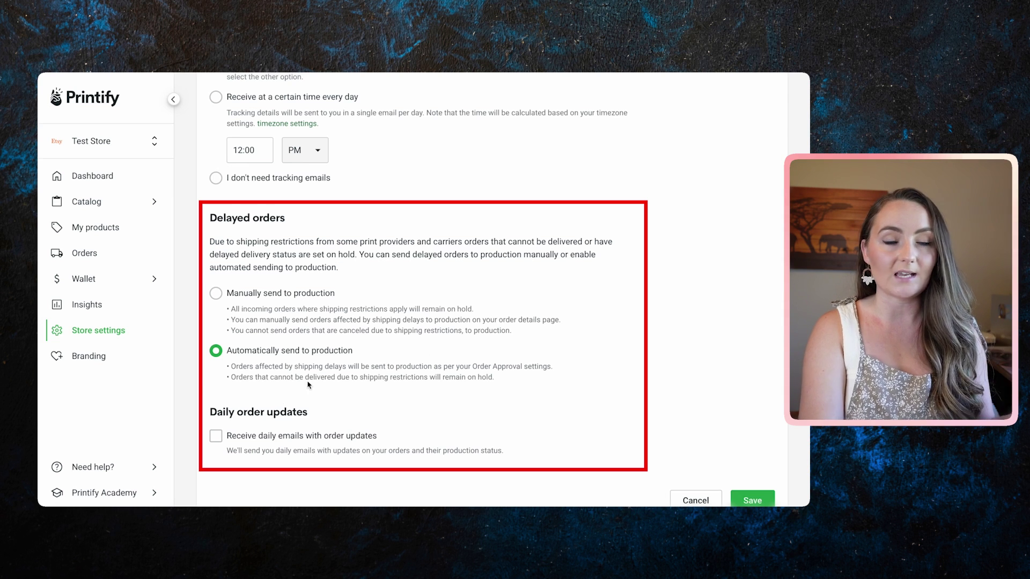
left_click(752, 499)
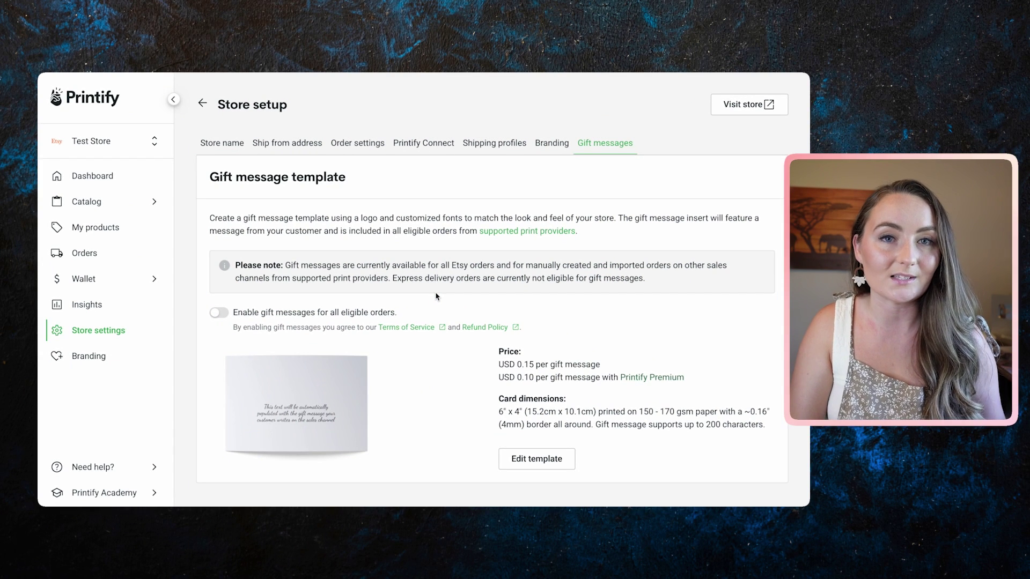
Check the list of print providers that support gift messages, then dismiss it
left_click(535, 232)
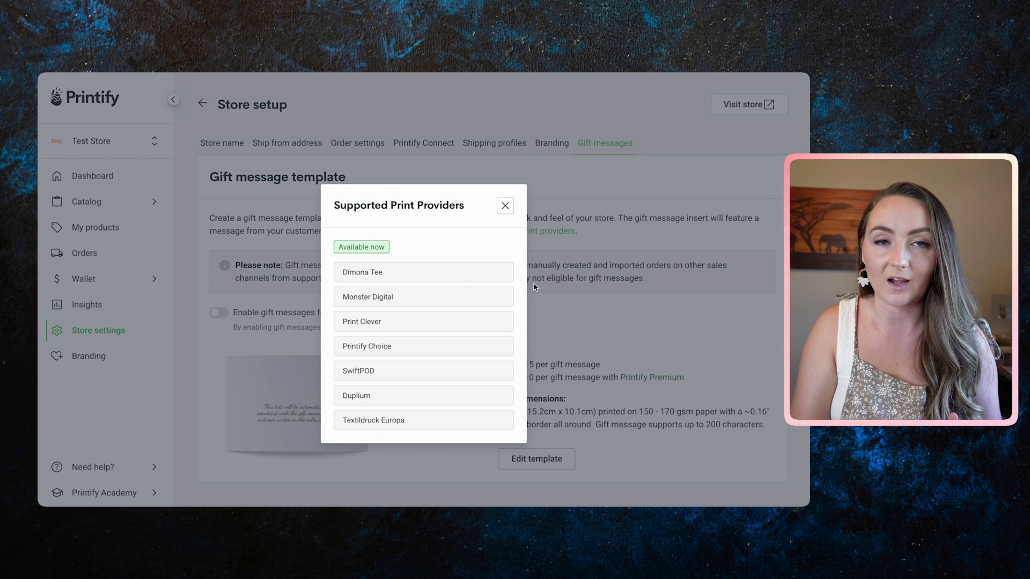
left_click(504, 205)
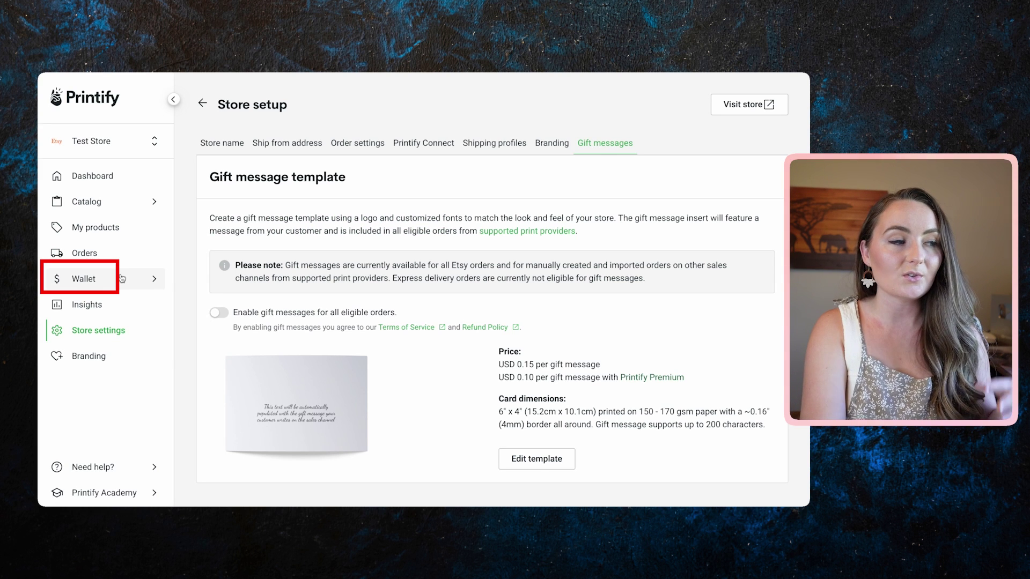
Go to Wallet > Payments to see USD billing currency and the yearly Premium plan
mouse_move(122, 278)
left_click(206, 290)
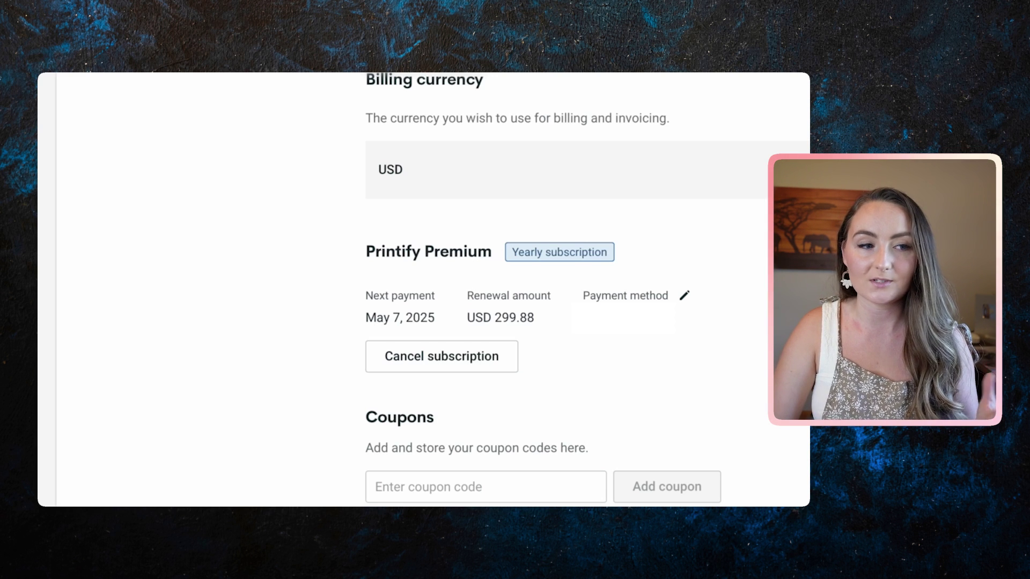
Start entering a coupon code in the Payments coupon field
left_click(456, 496)
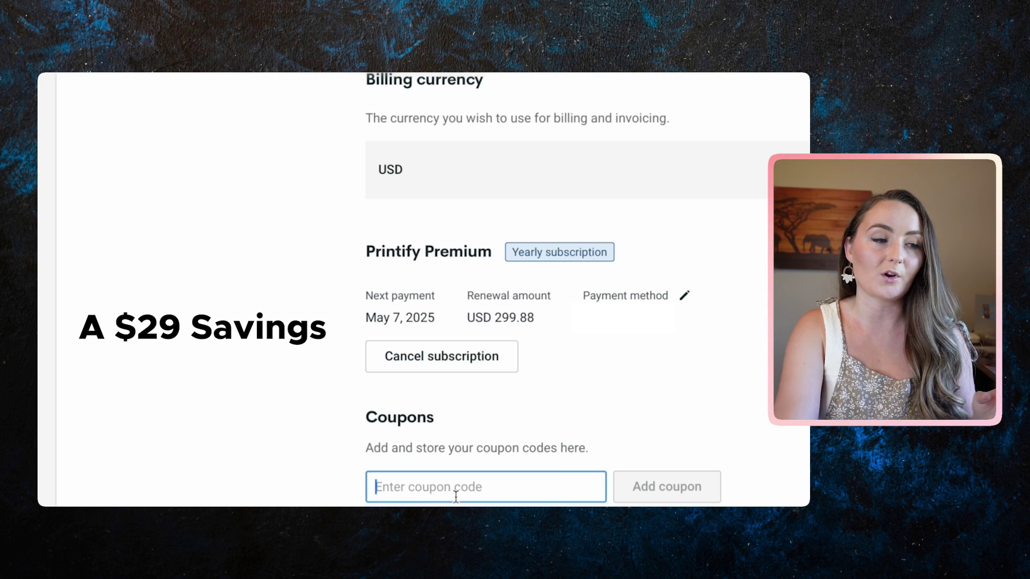
type("CAS")
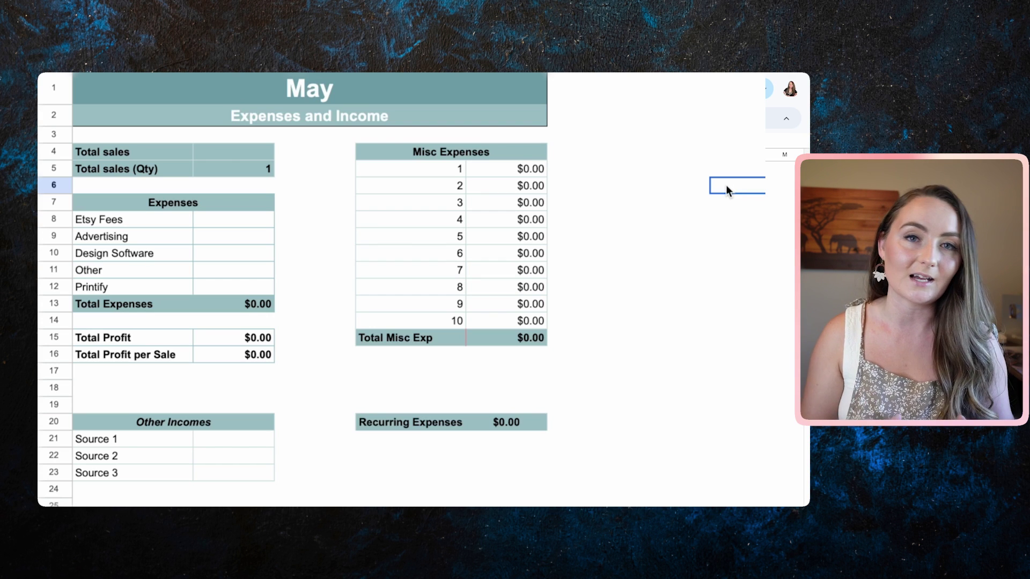
Enter $500 total sales and a $300 Printify misc expense
left_click(256, 153)
type("500")
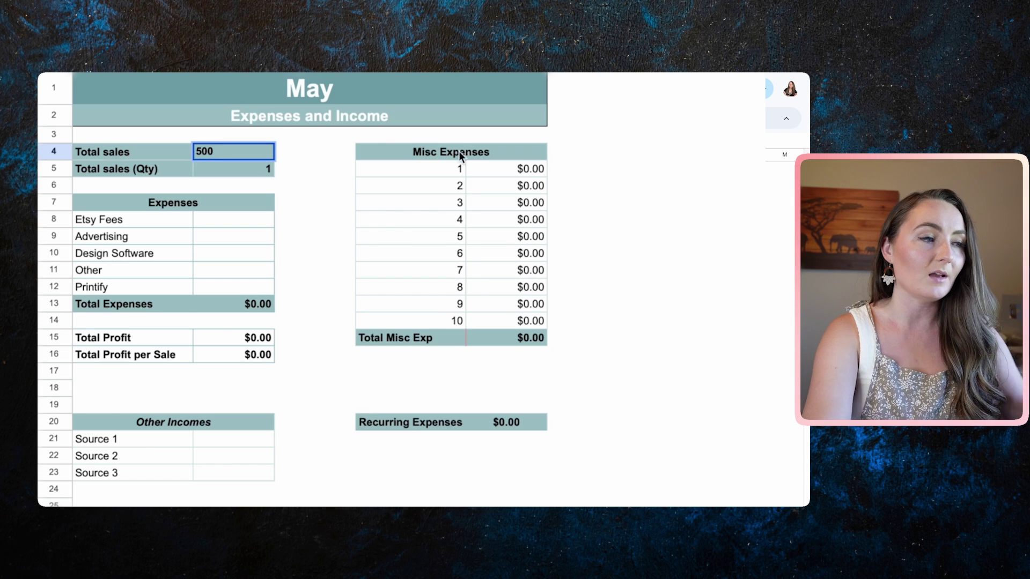
left_click(450, 169)
type("F")
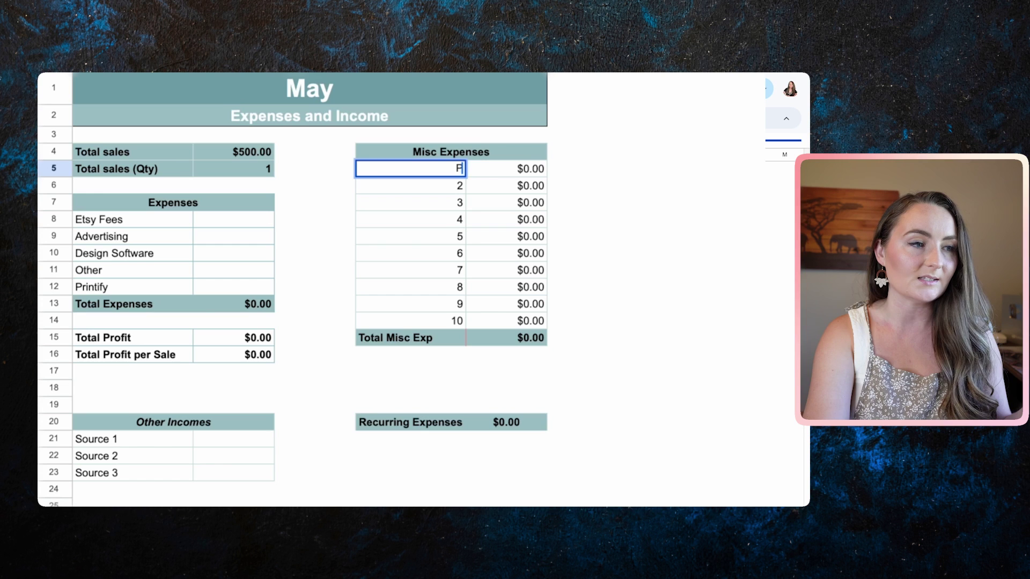
type("rintify")
left_click(525, 170)
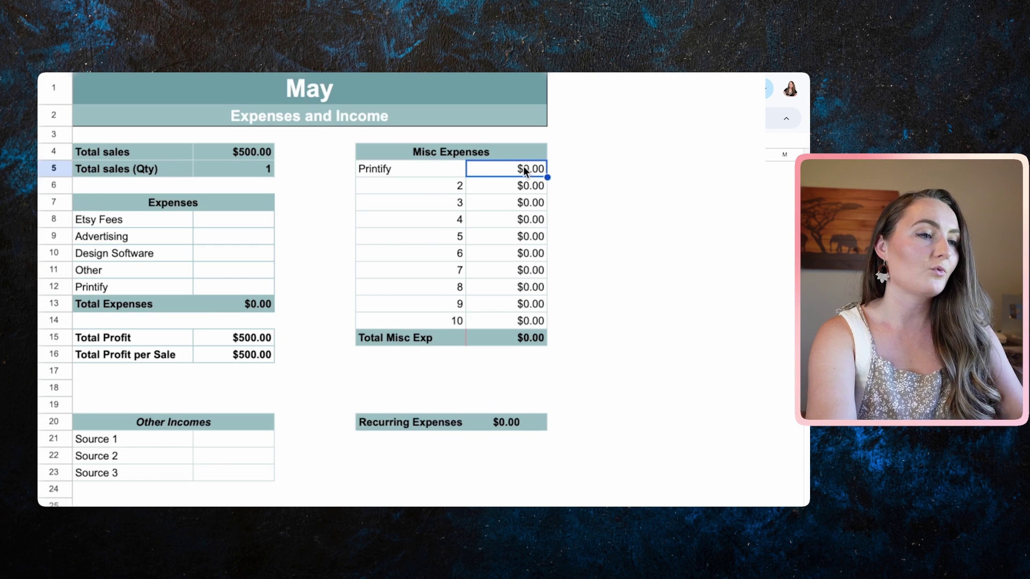
type("3")
key("Return")
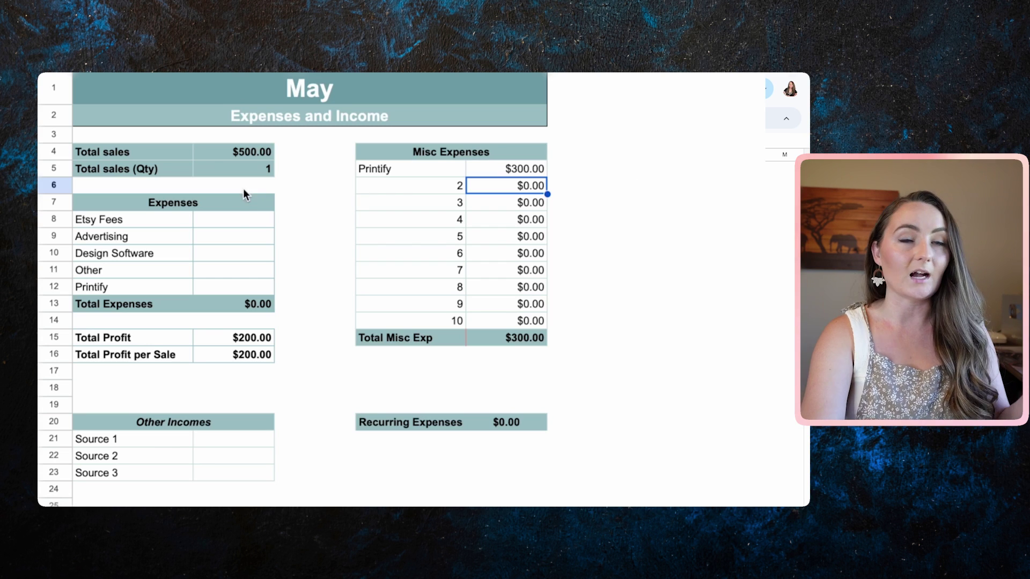
Fill in Etsy Fees $50, Advertising $40 and Design Software $29
left_click(231, 222)
type("50")
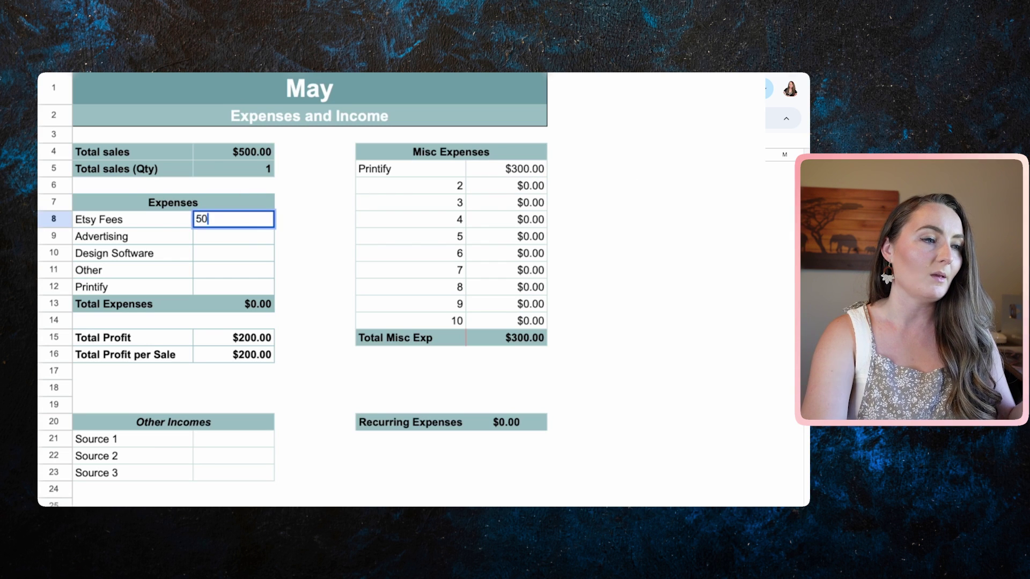
key("Return")
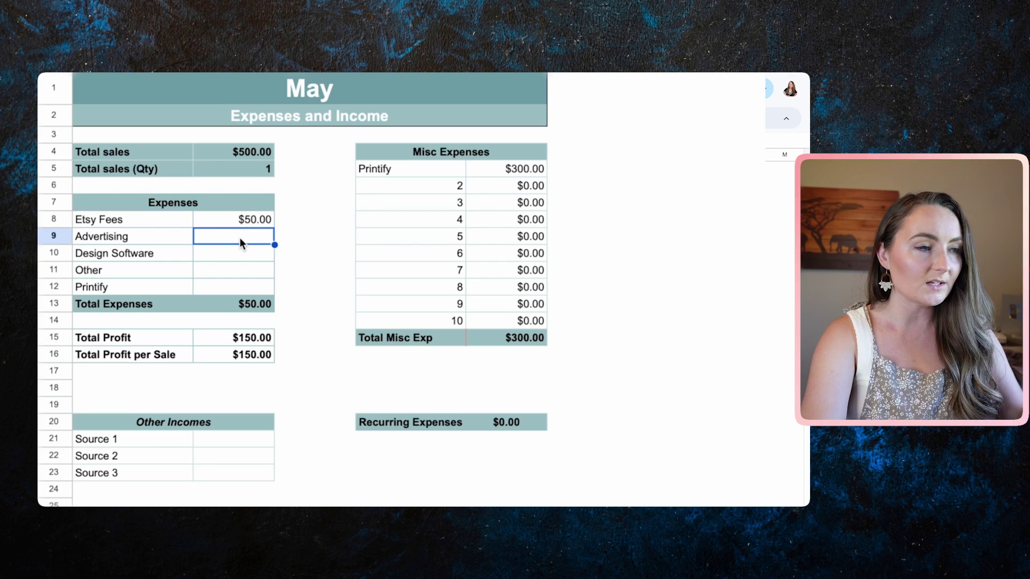
type("40")
key("Return")
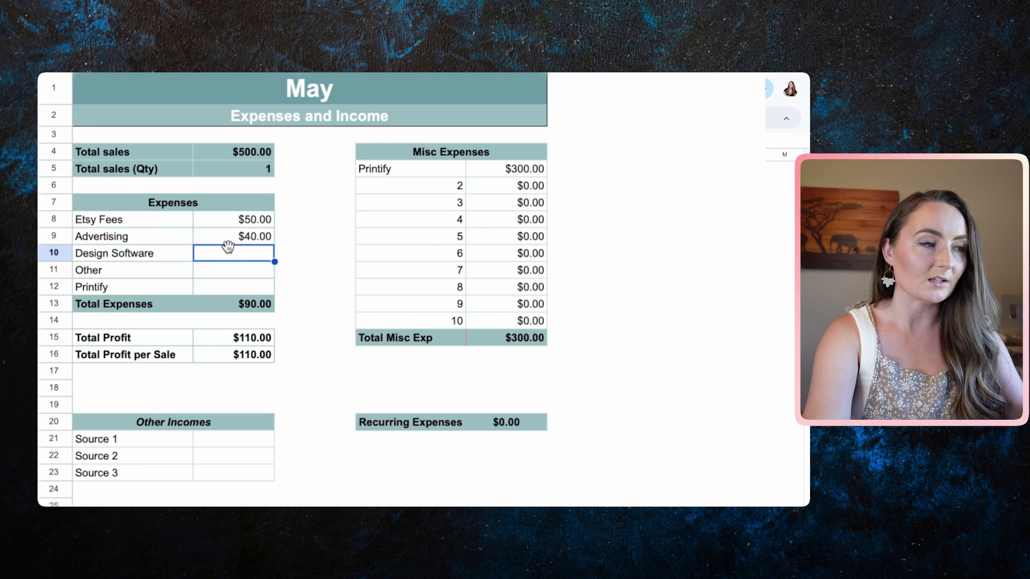
type("29")
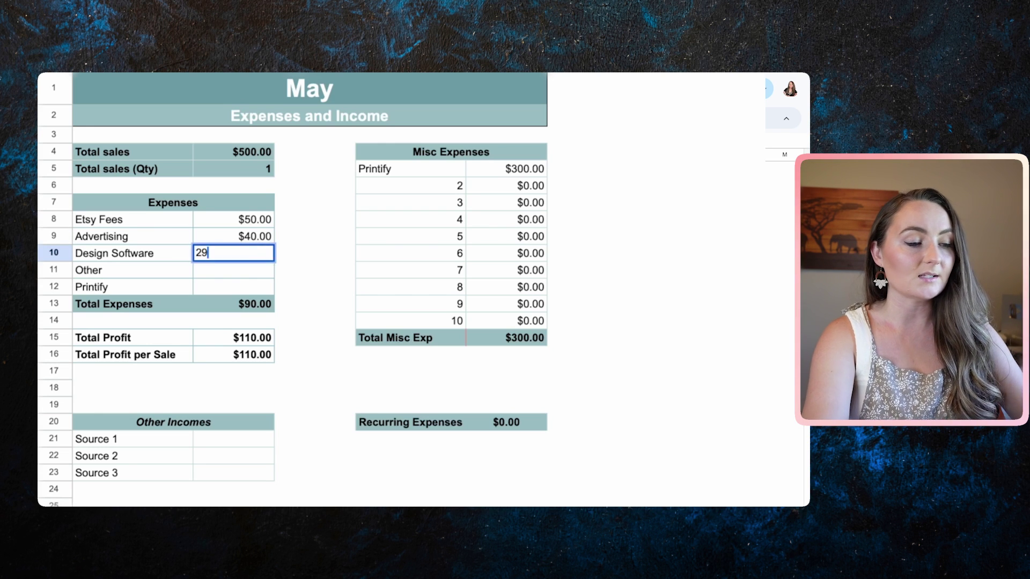
key("Return")
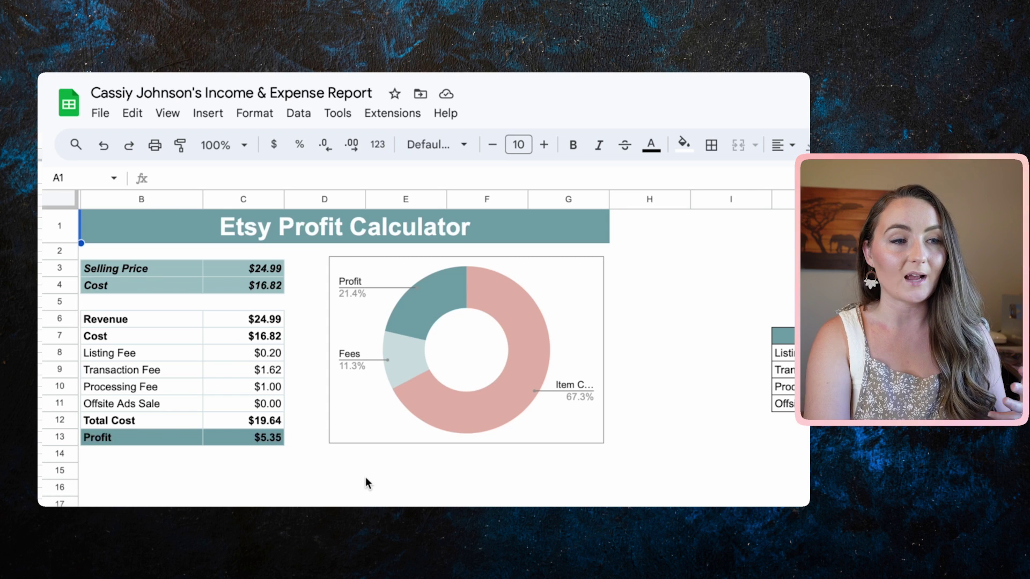
Show the Profit cell C13's formula =C6-C12, which gives $5.35 profit
left_click(243, 437)
key("Return")
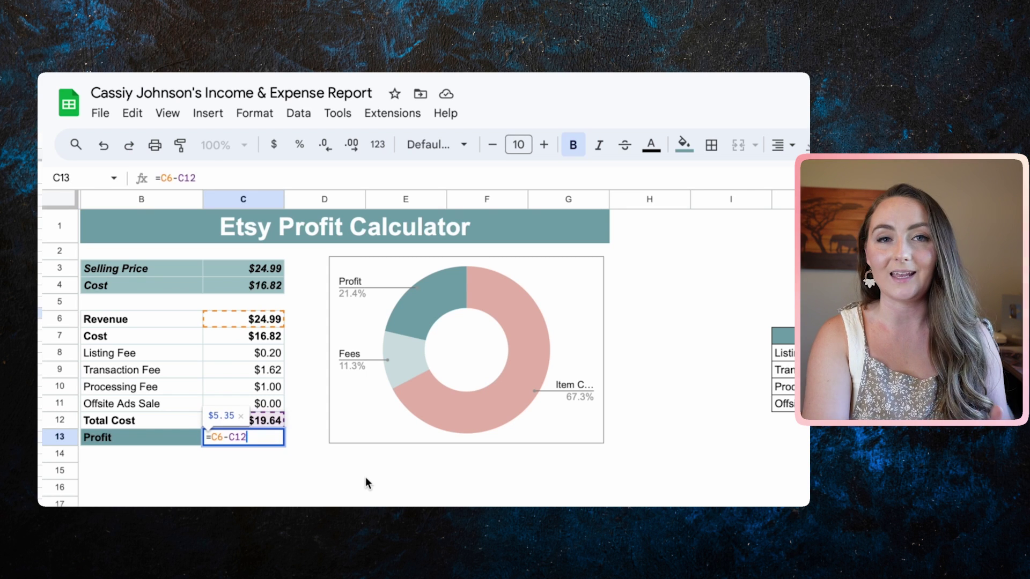